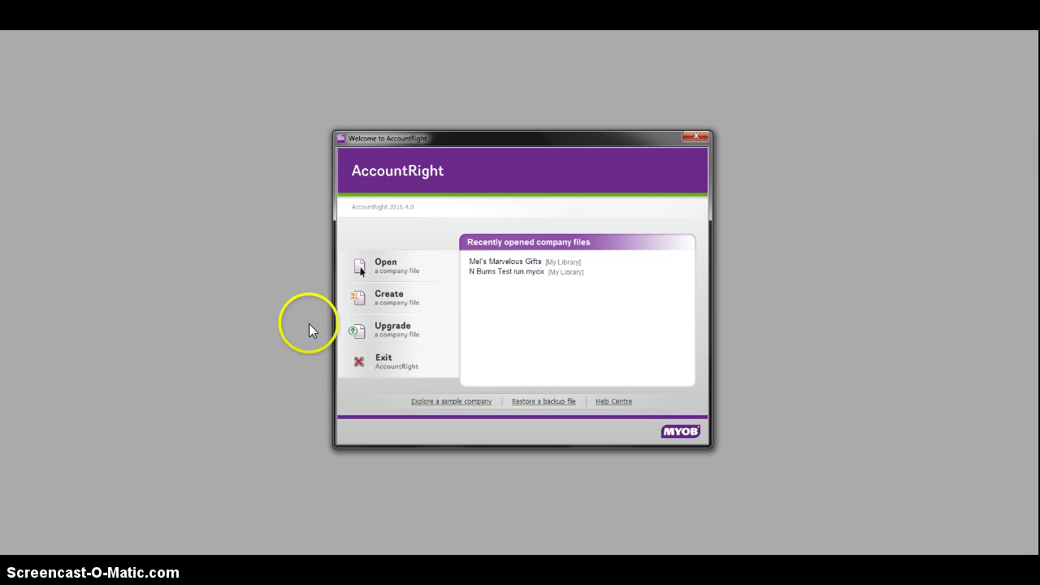
Start a new AccountRight Standard company file with Australia as the business location.
{"action": "left_click", "coordinate": [390, 302]}
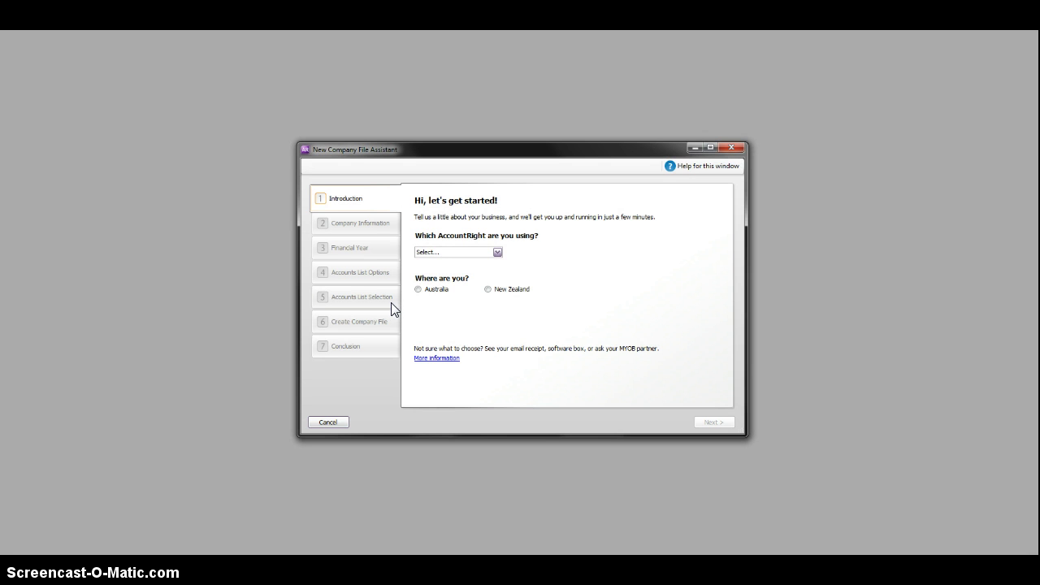
{"action": "left_click", "coordinate": [496, 252]}
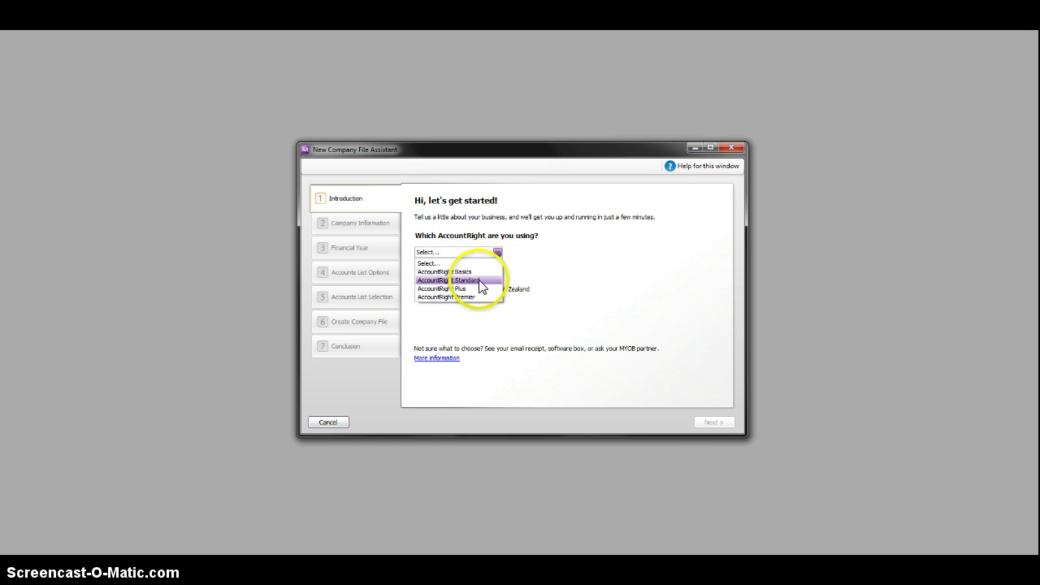
{"action": "left_click", "coordinate": [480, 280]}
{"action": "left_click", "coordinate": [419, 290]}
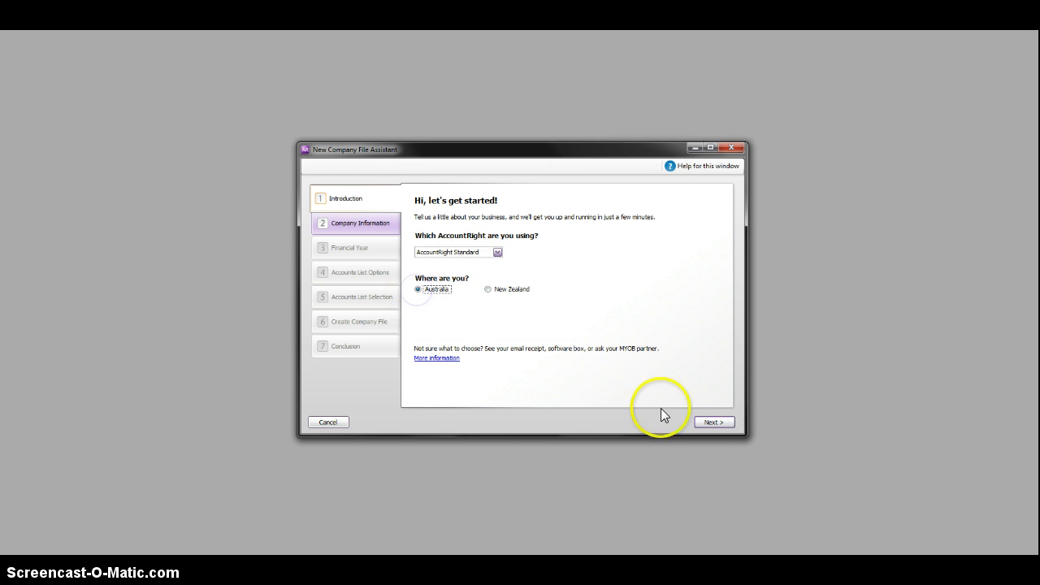
{"action": "left_click", "coordinate": [715, 422]}
Enter 'Hogarths Gardens' as company name, keep the 2015 financial year, and pick Build your own list.
{"action": "left_click", "coordinate": [524, 262]}
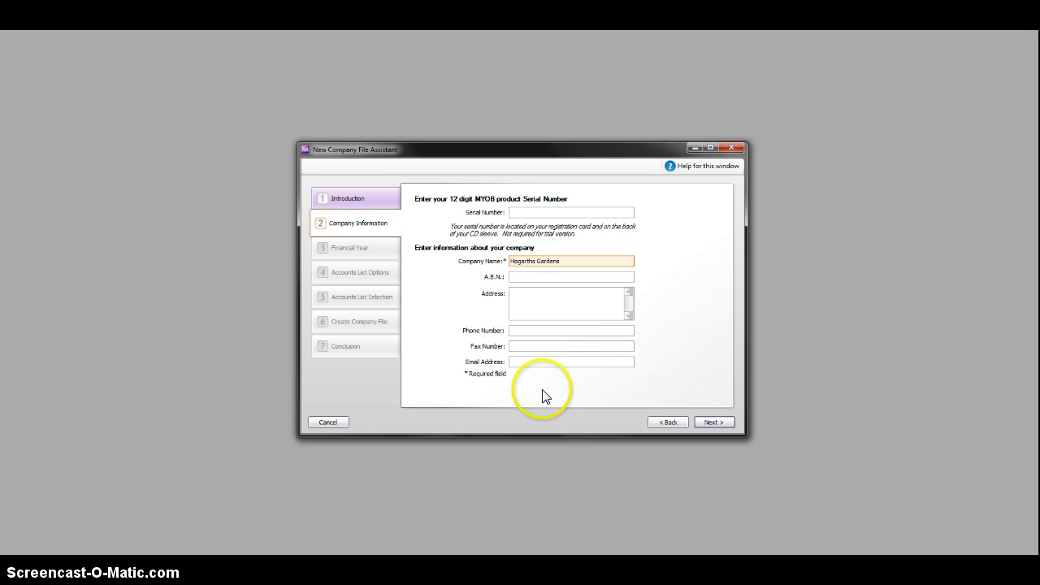
{"action": "left_click", "coordinate": [712, 422]}
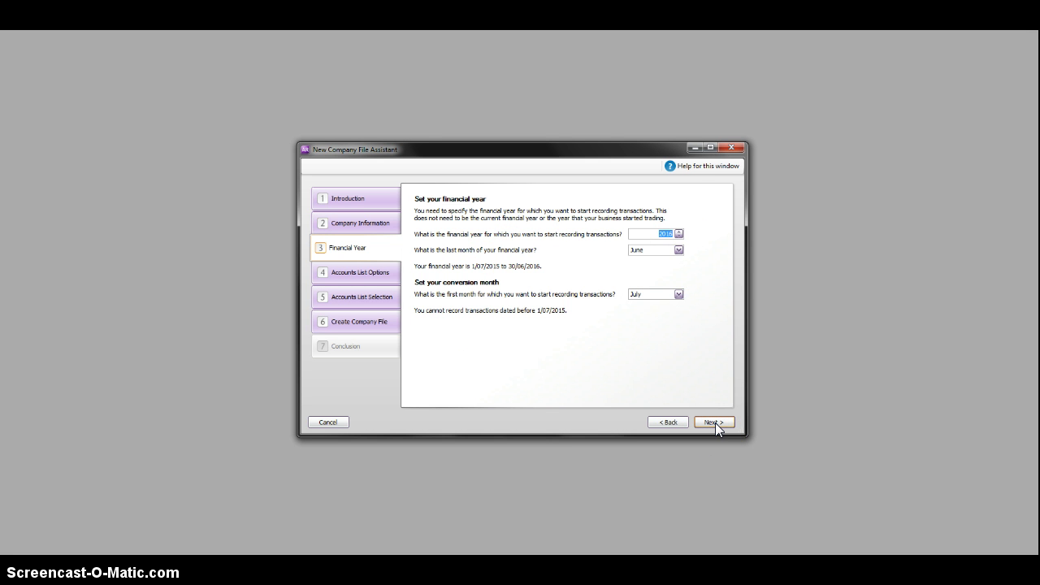
{"action": "left_click", "coordinate": [716, 423]}
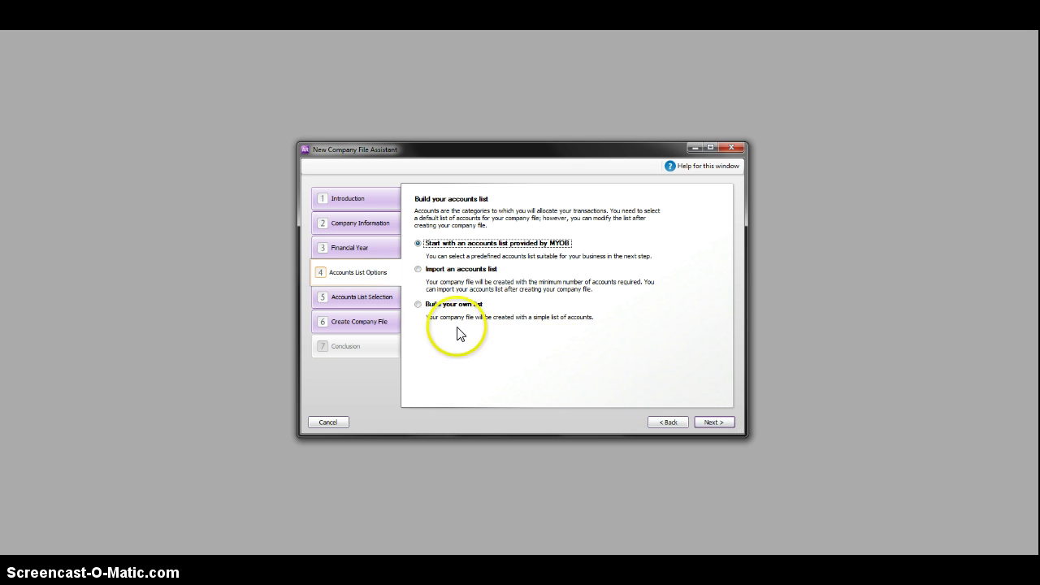
{"action": "left_click", "coordinate": [420, 306]}
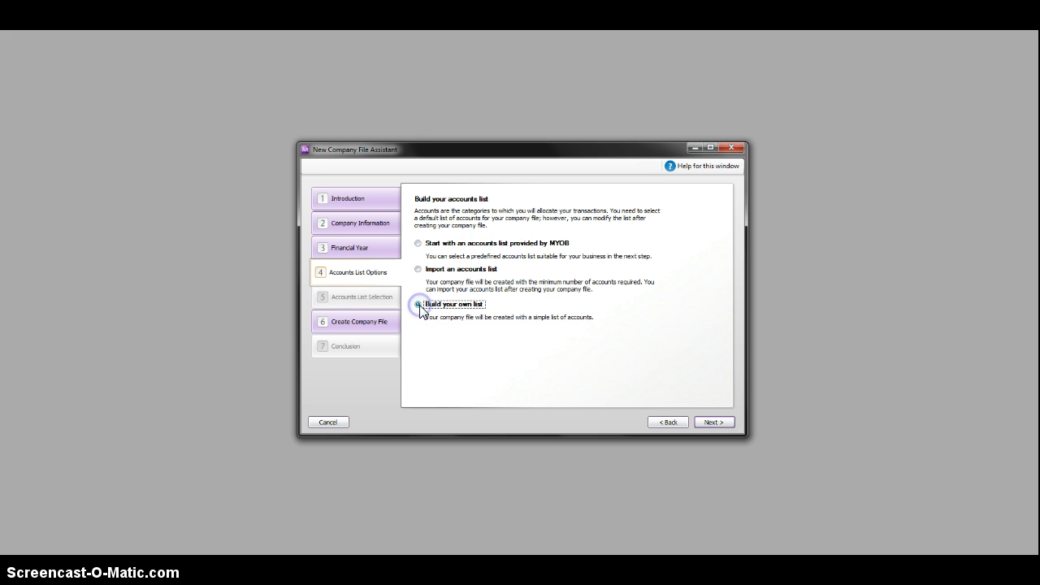
Create the Hogarths Gardens company file and continue into the Easy Setup Assistant.
{"action": "left_click", "coordinate": [713, 423]}
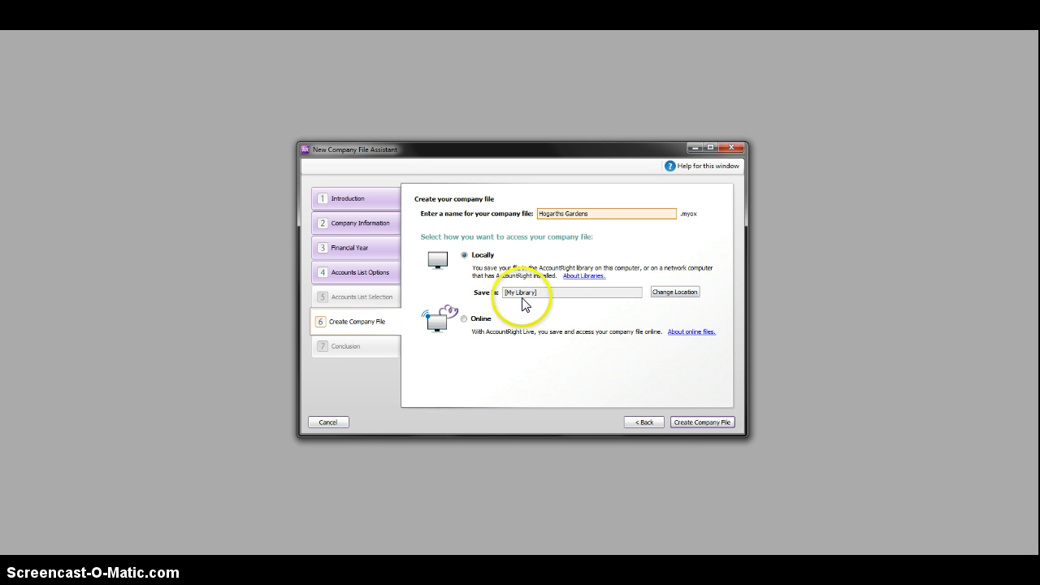
{"action": "left_click", "coordinate": [701, 423]}
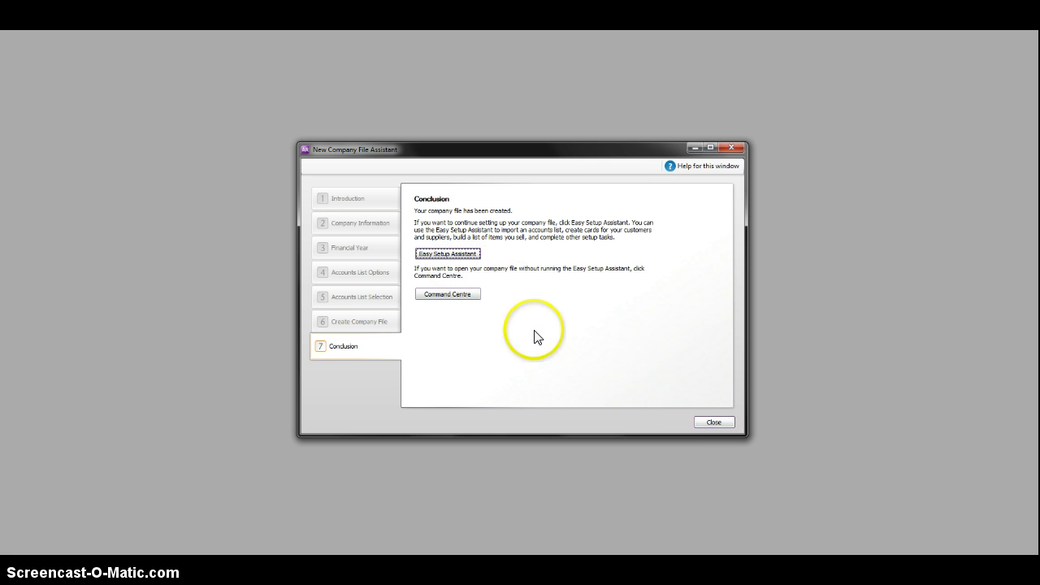
{"action": "left_click", "coordinate": [457, 252]}
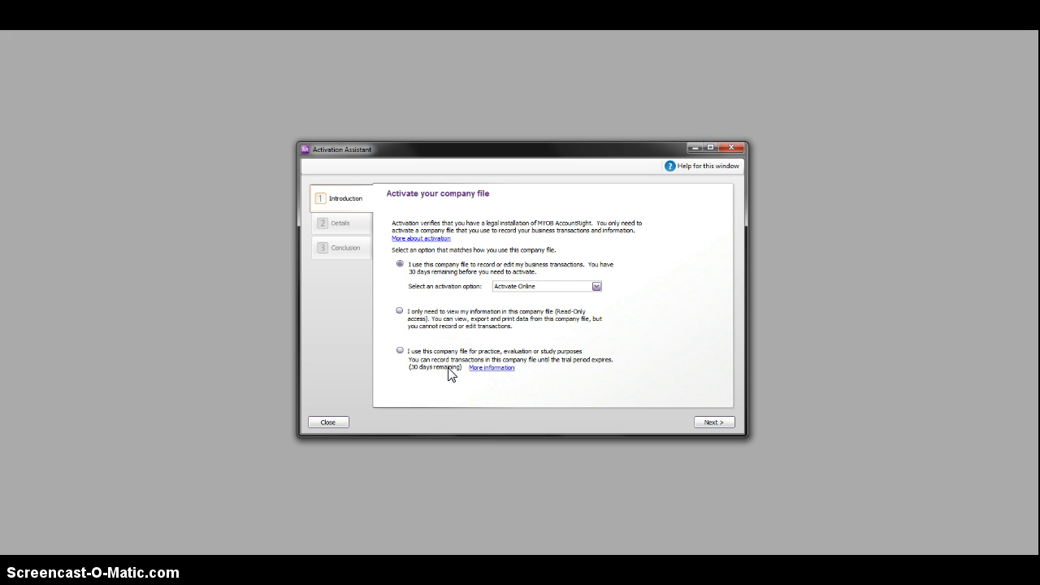
Activate the company file for practice, evaluation or study purposes.
{"action": "left_click", "coordinate": [400, 351]}
{"action": "left_click", "coordinate": [712, 423]}
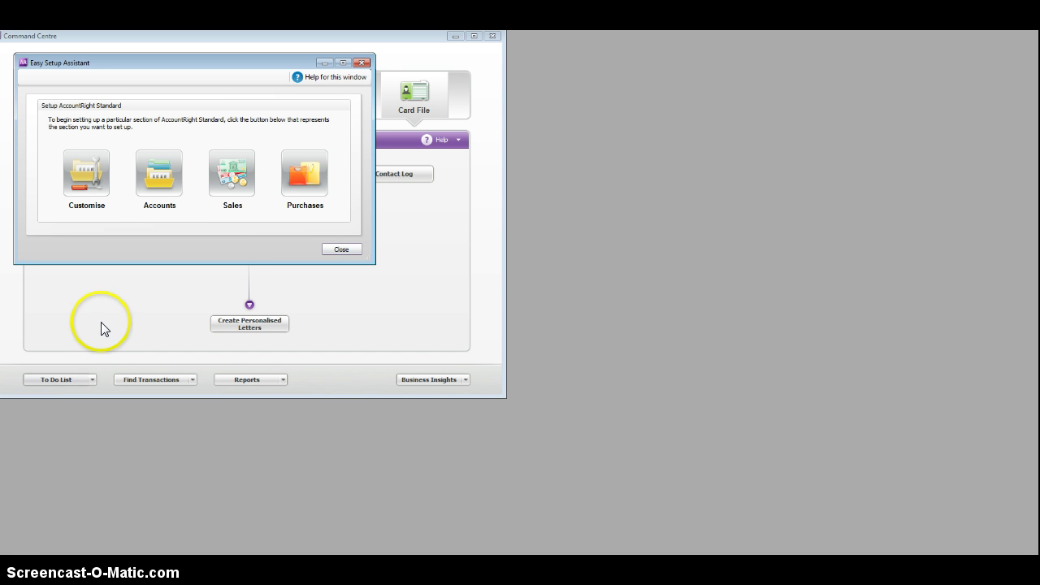
Go to the Accounts List step of the accounts setup and select the 1-1000 Cheque Account.
{"action": "left_click", "coordinate": [162, 179]}
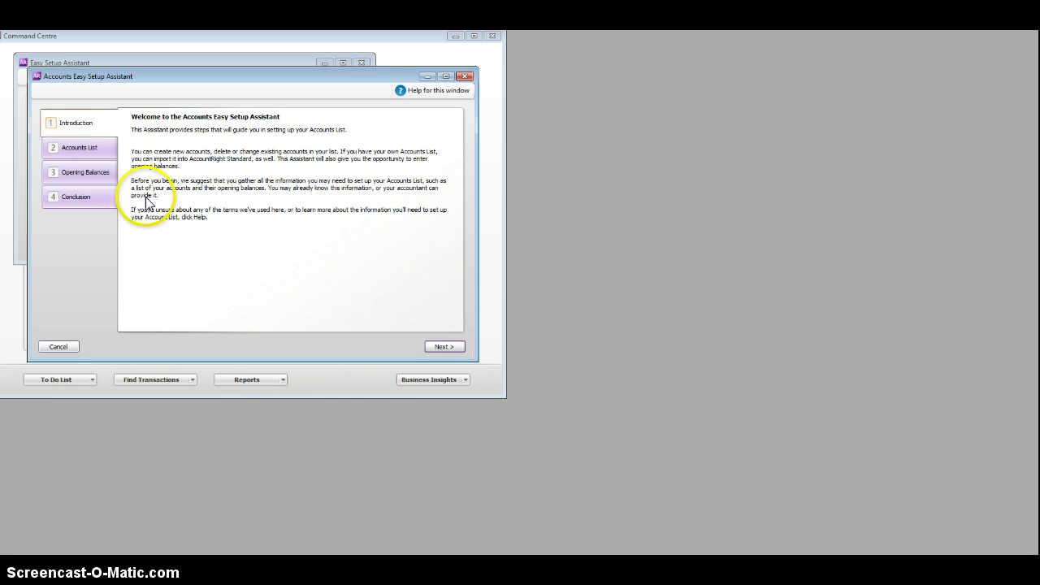
{"action": "left_click", "coordinate": [94, 149]}
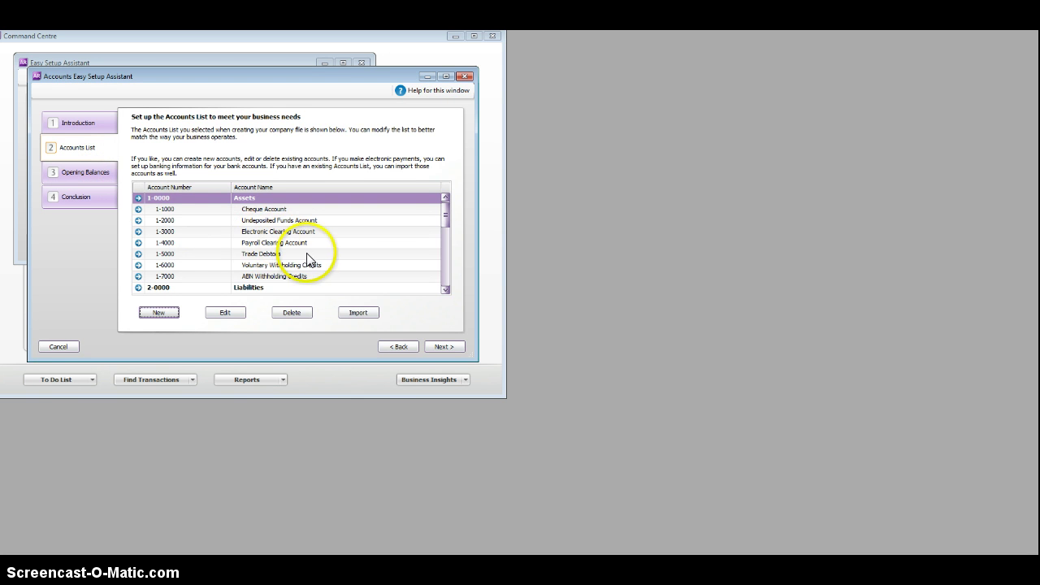
{"action": "mouse_move", "coordinate": [443, 218]}
{"action": "left_mouse_down"}
{"action": "mouse_move", "coordinate": [446, 284]}
{"action": "mouse_move", "coordinate": [445, 218]}
{"action": "left_mouse_up"}
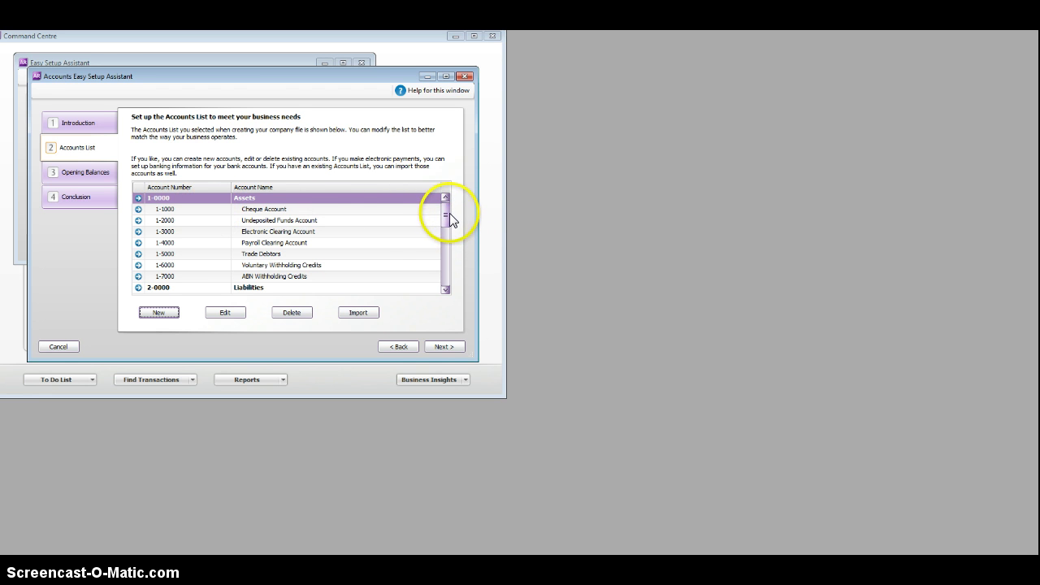
{"action": "mouse_move", "coordinate": [447, 211]}
{"action": "left_mouse_down"}
{"action": "mouse_move", "coordinate": [454, 272]}
{"action": "mouse_move", "coordinate": [447, 216]}
{"action": "left_mouse_up"}
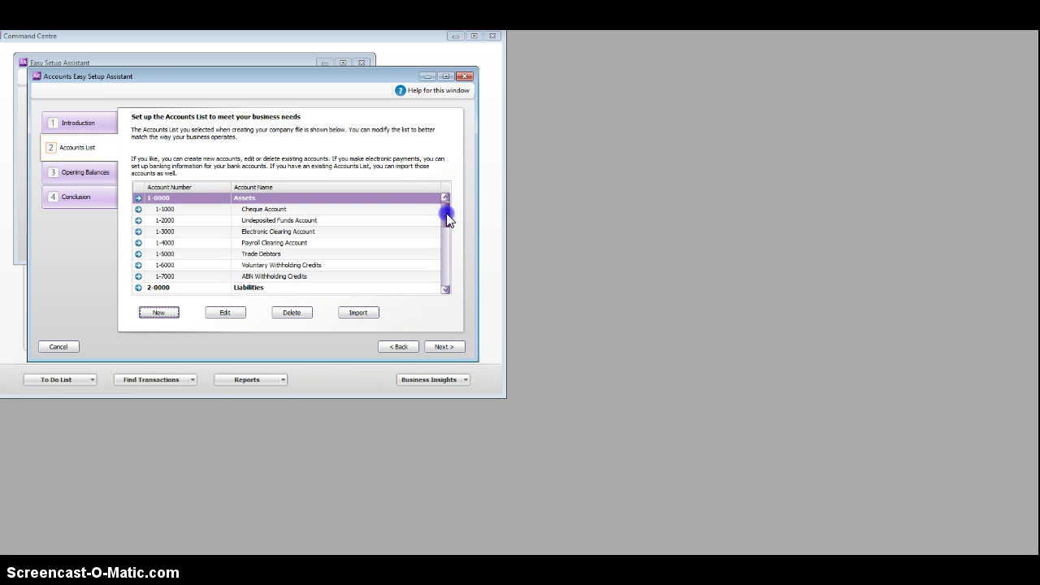
{"action": "left_click", "coordinate": [279, 211]}
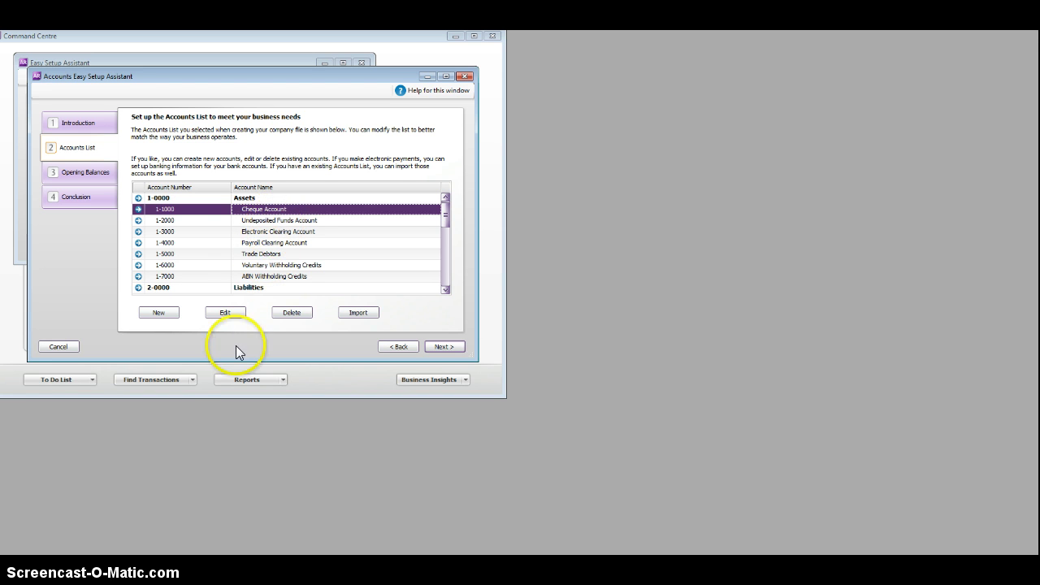
Replace the Cheque Account's zero opening balance with $10,000.00 and save it.
{"action": "left_click", "coordinate": [232, 312]}
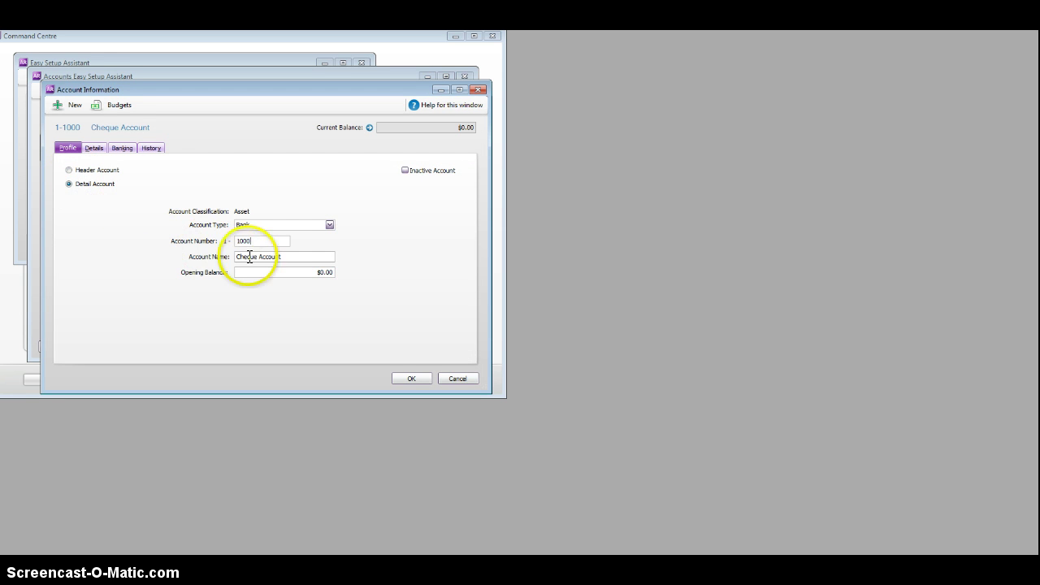
{"action": "left_click", "coordinate": [275, 271]}
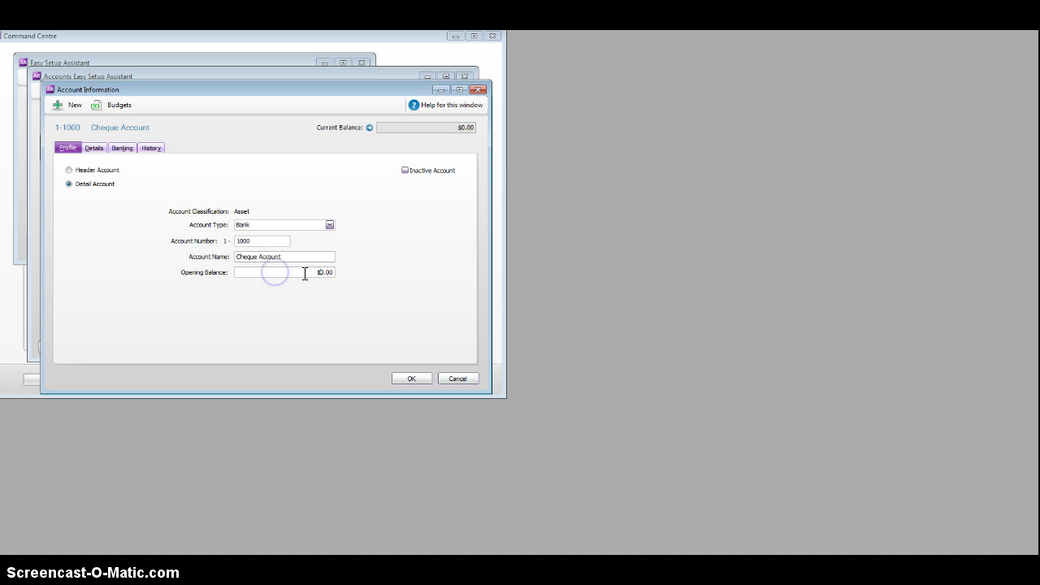
{"action": "left_click_drag", "start_coordinate": [323, 273], "coordinate": [315, 274]}
{"action": "left_click", "coordinate": [415, 379]}
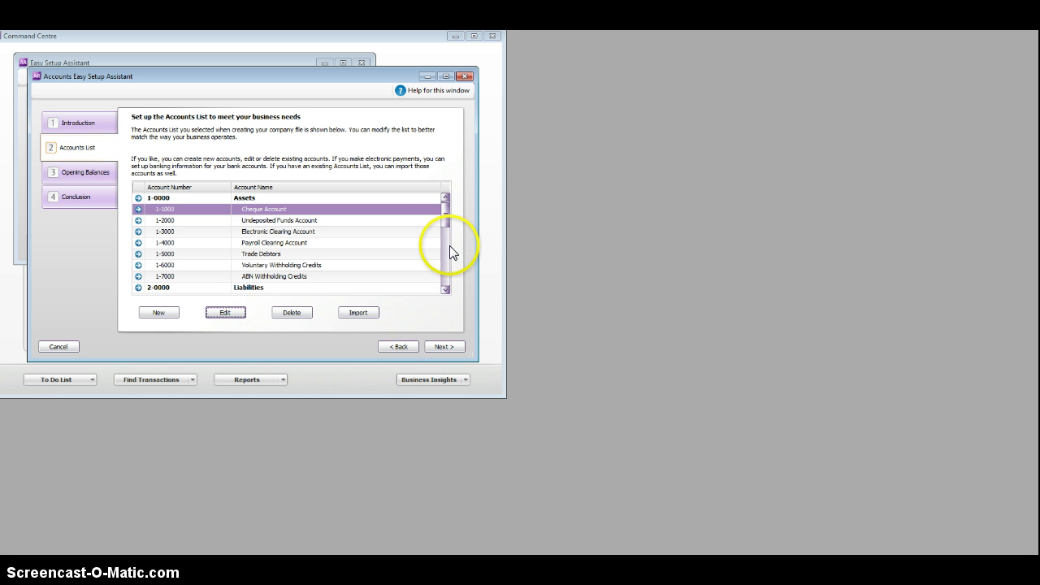
Review the Cheque Account's $10,000.00 on the Opening Balances step, then return to the Accounts List.
{"action": "left_click", "coordinate": [86, 174]}
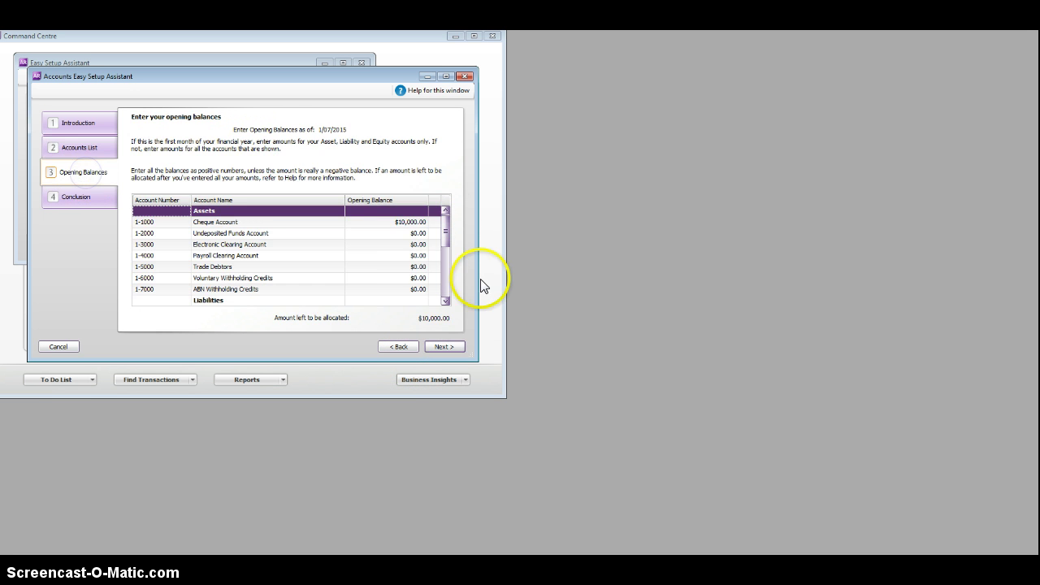
{"action": "mouse_move", "coordinate": [445, 237]}
{"action": "left_mouse_down"}
{"action": "mouse_move", "coordinate": [447, 286]}
{"action": "mouse_move", "coordinate": [447, 254]}
{"action": "mouse_move", "coordinate": [448, 286]}
{"action": "mouse_move", "coordinate": [457, 283]}
{"action": "mouse_move", "coordinate": [446, 277]}
{"action": "mouse_move", "coordinate": [447, 218]}
{"action": "mouse_move", "coordinate": [448, 237]}
{"action": "left_mouse_up"}
{"action": "left_click", "coordinate": [81, 148]}
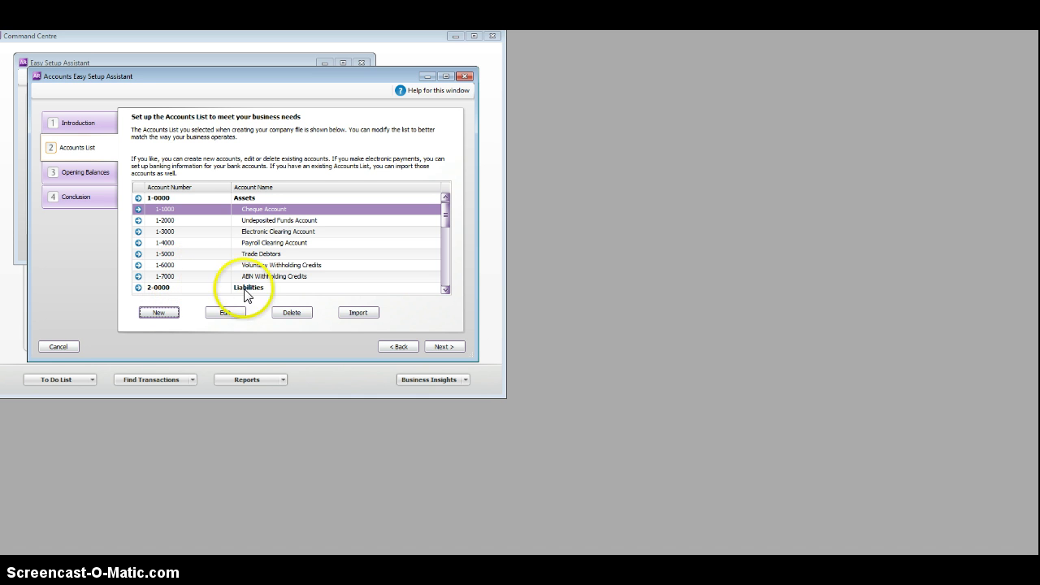
Create Fixed Asset account 1-8000 named Equipment with a $5,000.00 opening balance.
{"action": "left_click", "coordinate": [161, 316]}
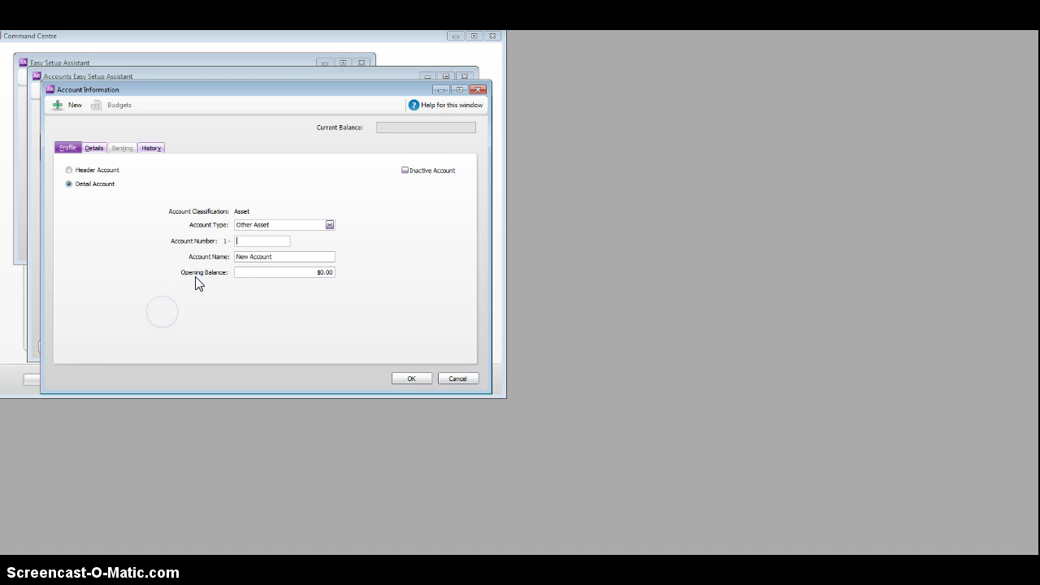
{"action": "left_click", "coordinate": [330, 226]}
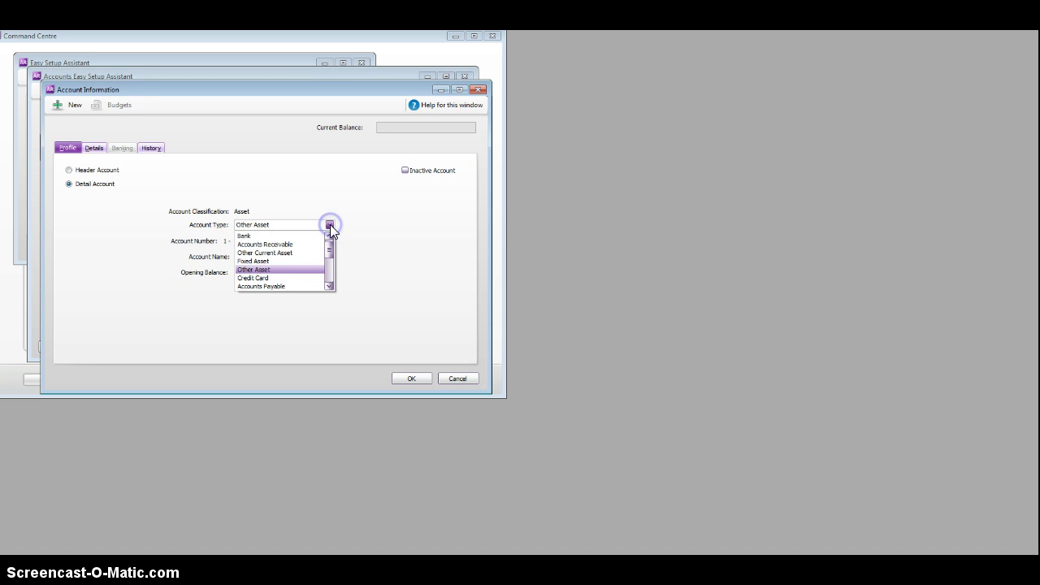
{"action": "left_click", "coordinate": [277, 261]}
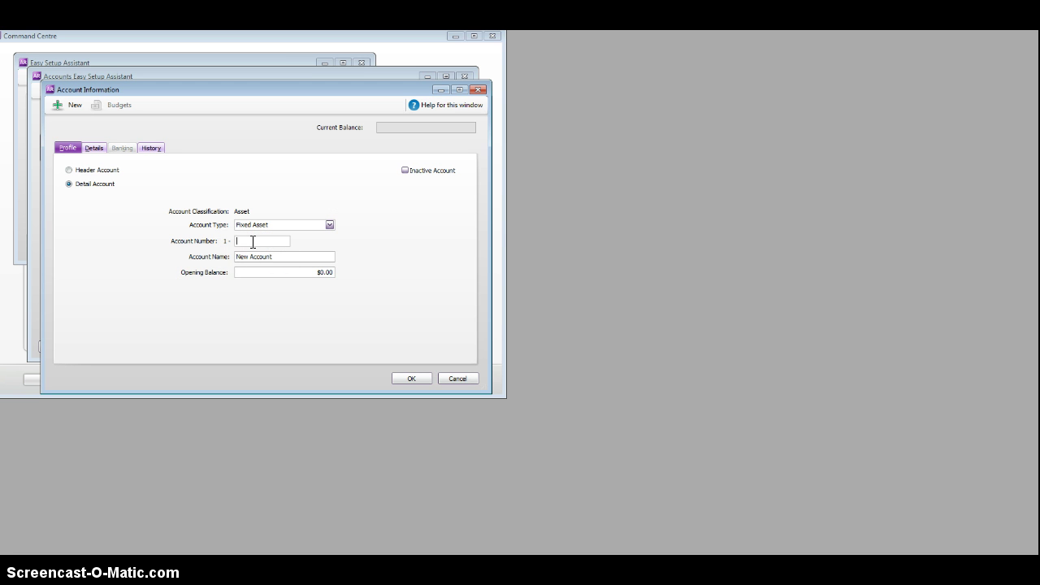
{"action": "type", "text": "000"}
{"action": "left_click_drag", "start_coordinate": [281, 255], "coordinate": [233, 264]}
{"action": "type", "text": "Equipment"}
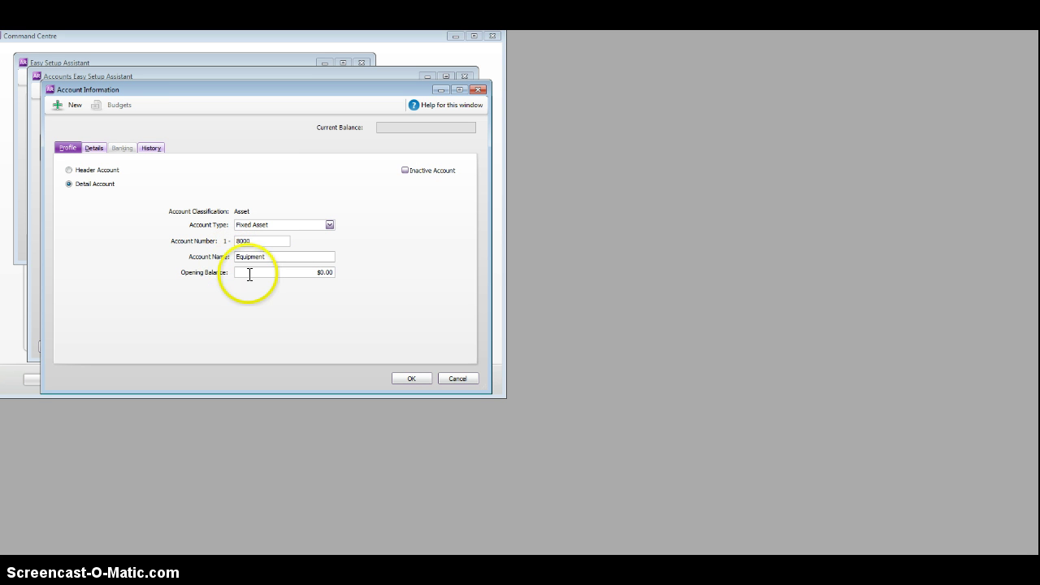
{"action": "left_click", "coordinate": [323, 273]}
{"action": "type", "text": "5000"}
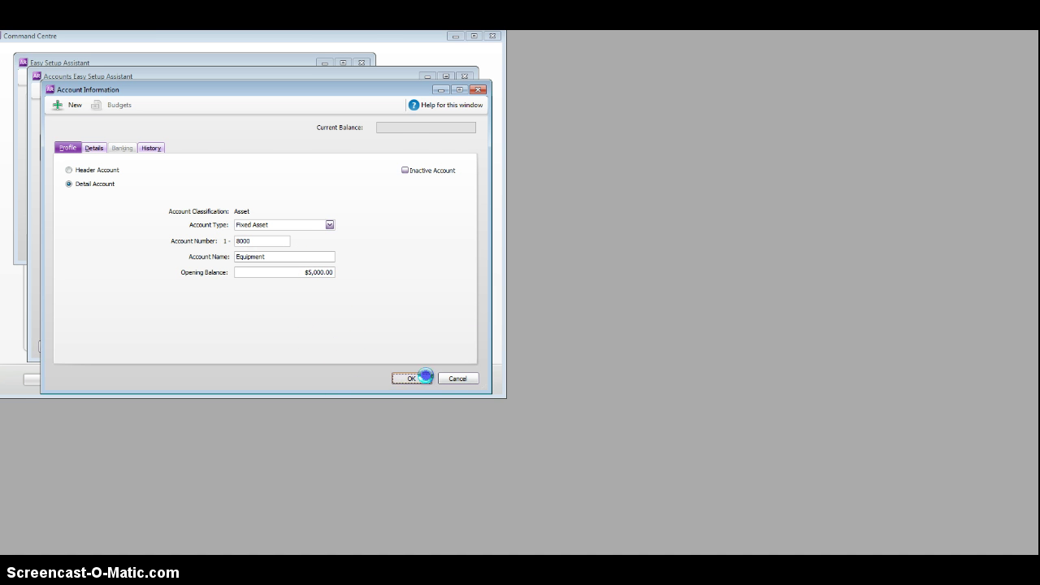
{"action": "left_click", "coordinate": [424, 378]}
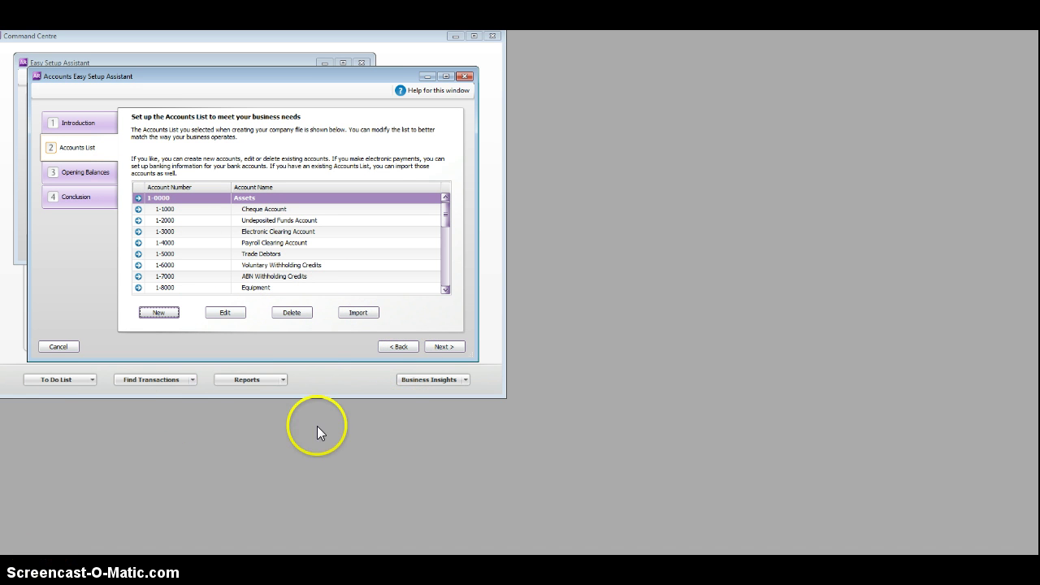
Step through the remaining accounts setup pages and close the accounts wizard.
{"action": "left_click", "coordinate": [441, 348]}
{"action": "left_click", "coordinate": [441, 347]}
{"action": "left_click", "coordinate": [441, 347]}
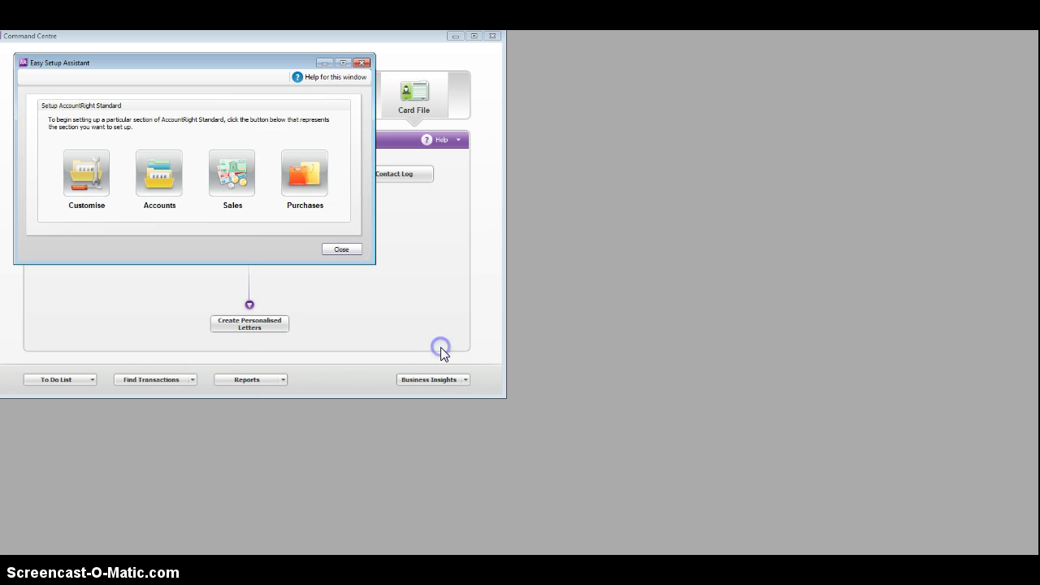
Close both setup assistants and show the Accounts area of the Command Centre.
{"action": "left_click", "coordinate": [163, 189]}
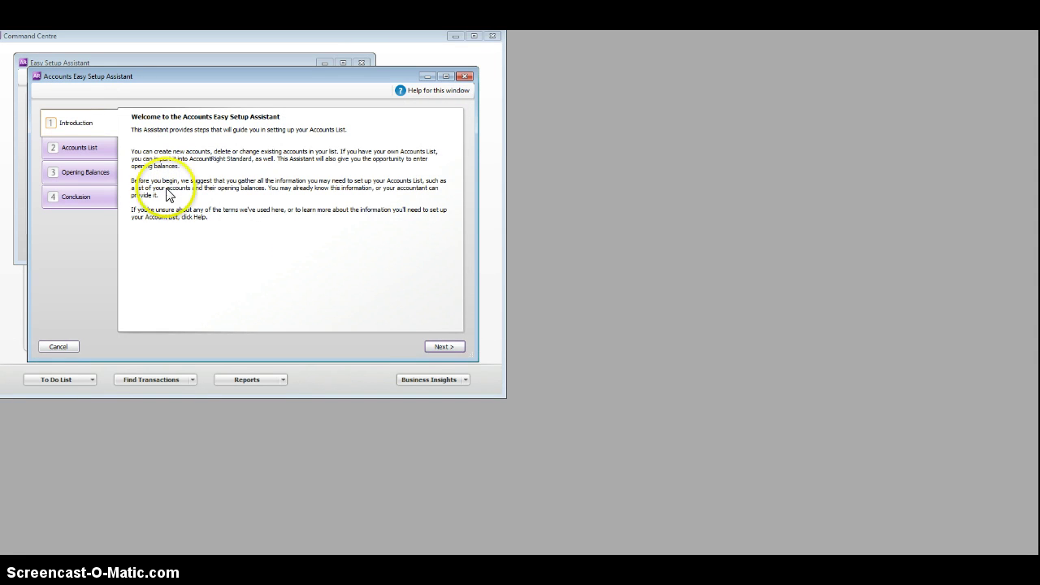
{"action": "left_click", "coordinate": [468, 77]}
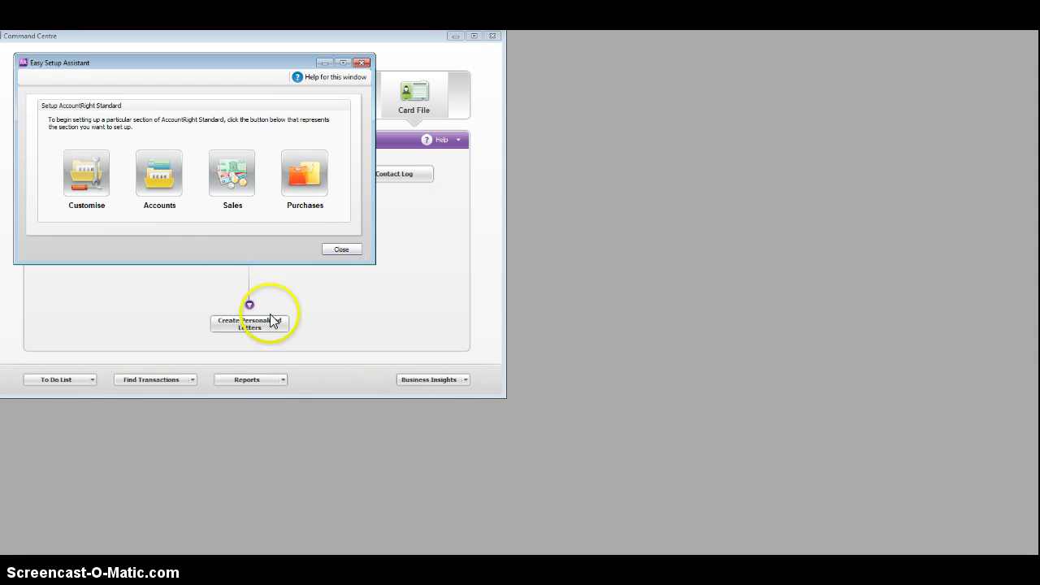
{"action": "left_click", "coordinate": [341, 250]}
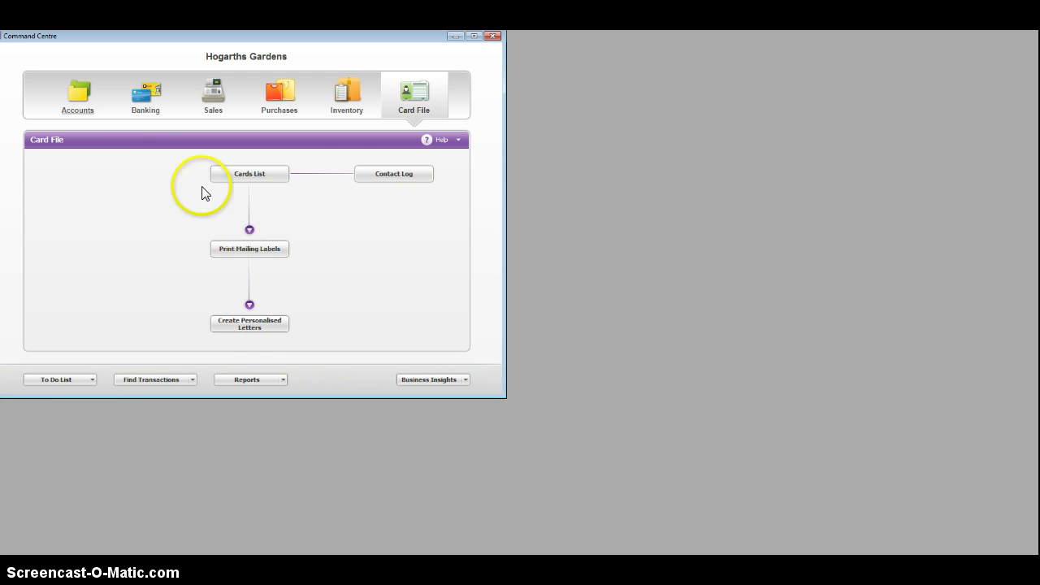
{"action": "left_click", "coordinate": [79, 105]}
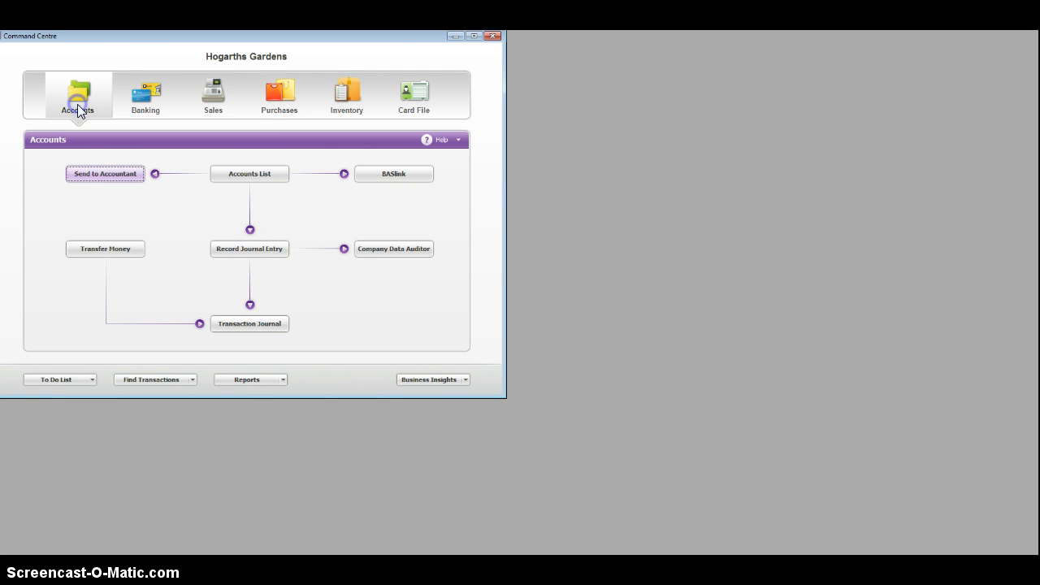